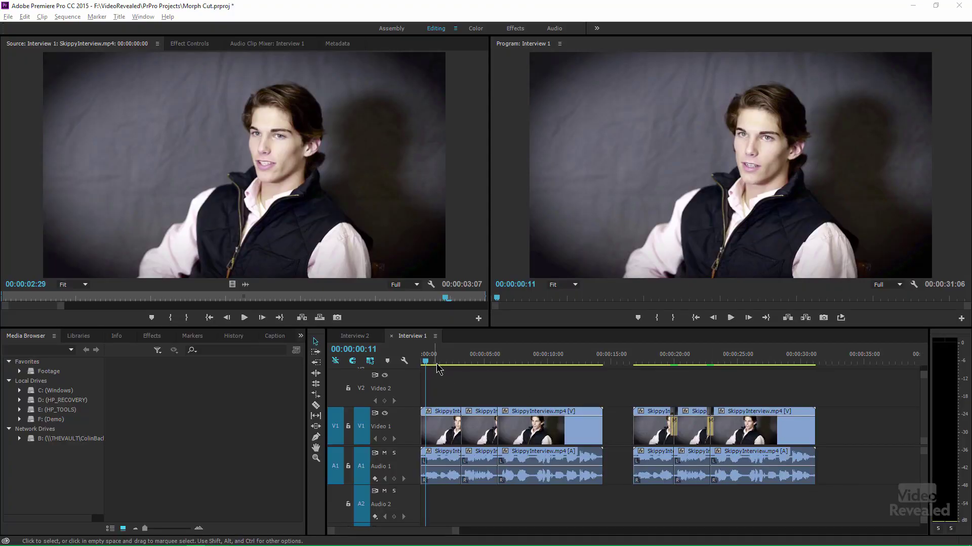
Play the first clip group of Interview 1 from the start to review its jump cuts.
left_click(446, 362)
key("space")
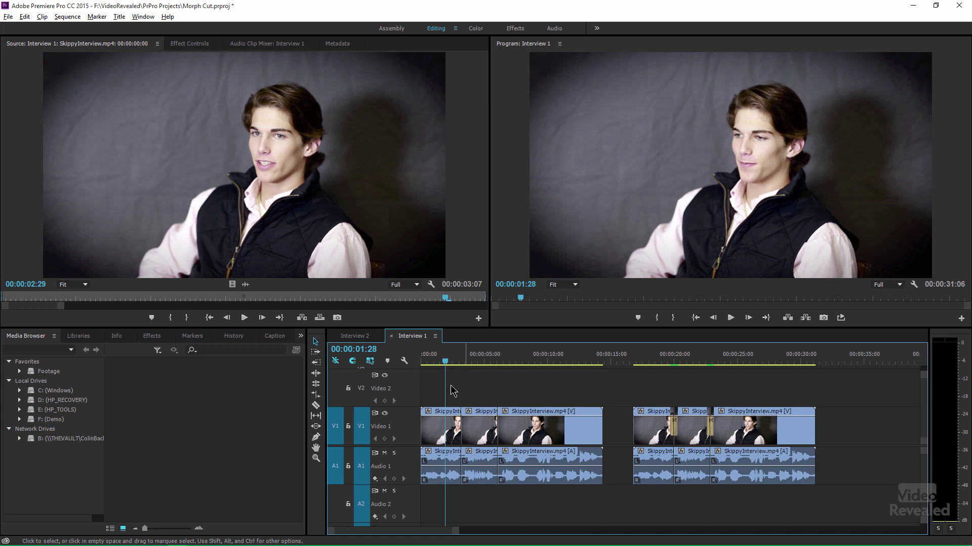
key("space")
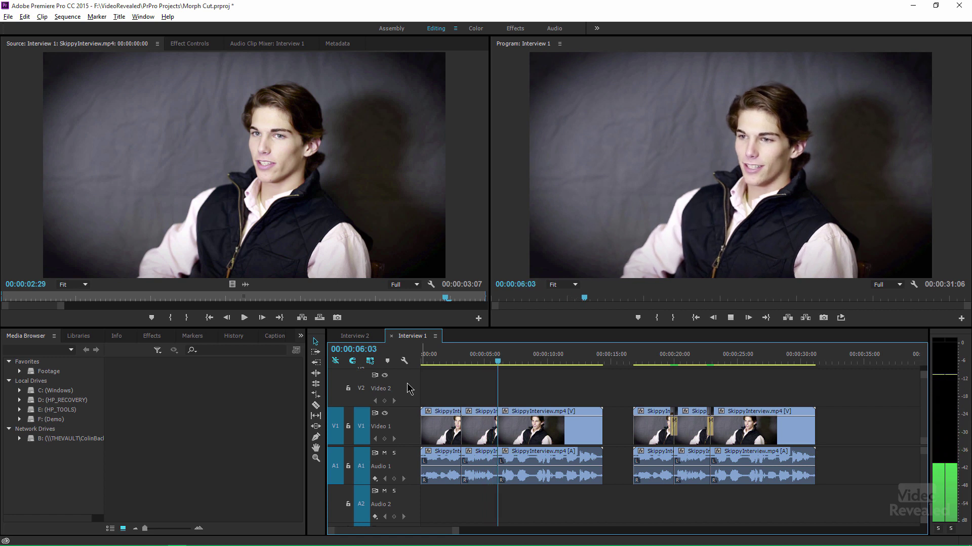
key("space")
left_click_drag(445, 360, 439, 360)
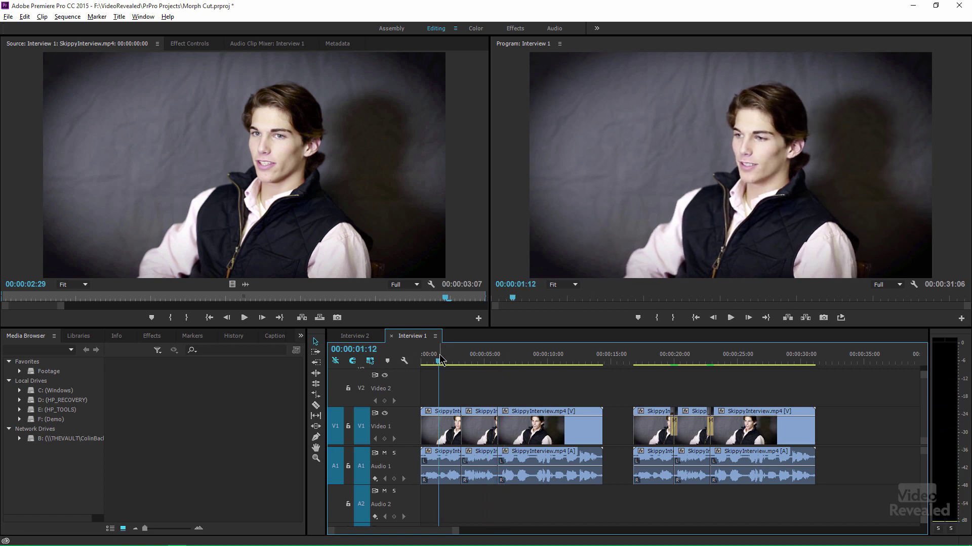
key("space")
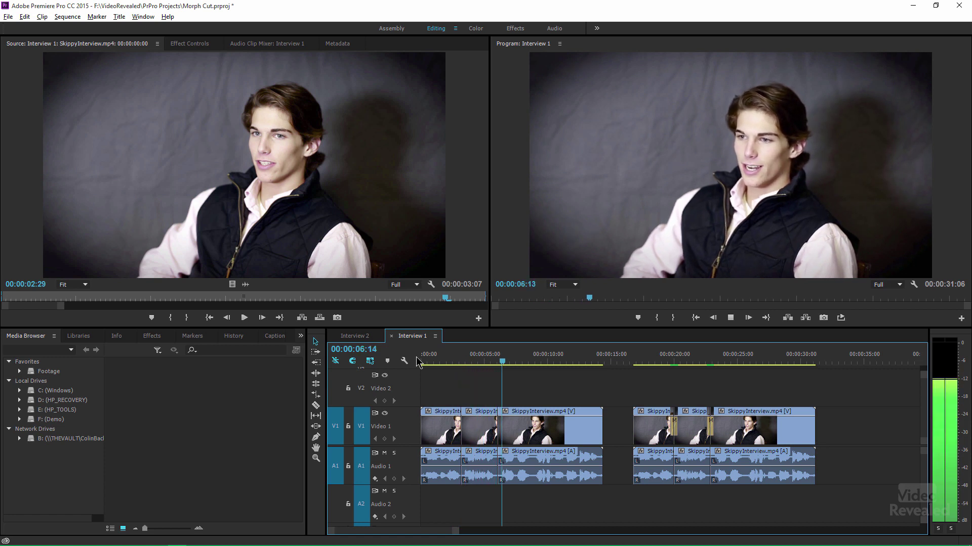
key("space")
left_click_drag(453, 366, 497, 370)
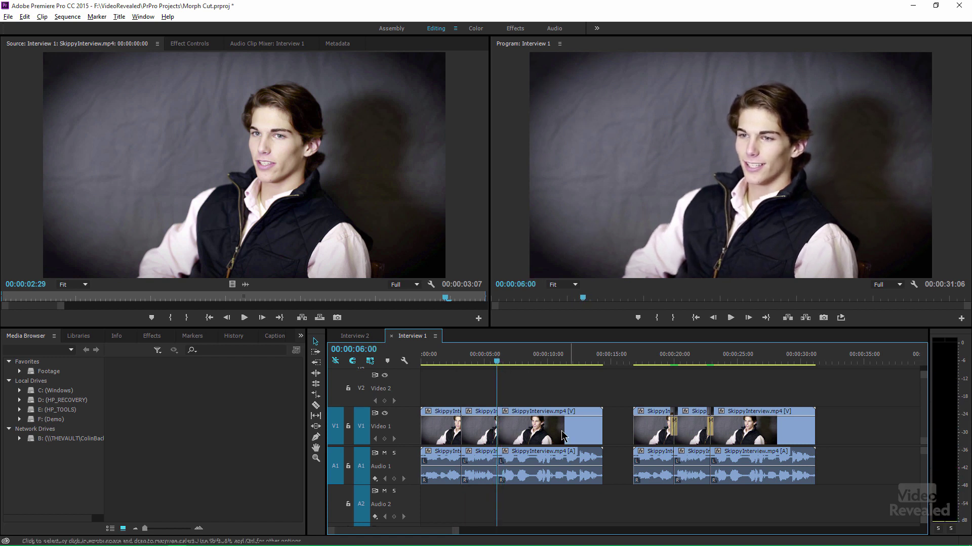
Play the second clip group, then return the playhead to about 19 seconds.
left_click_drag(640, 362, 647, 363)
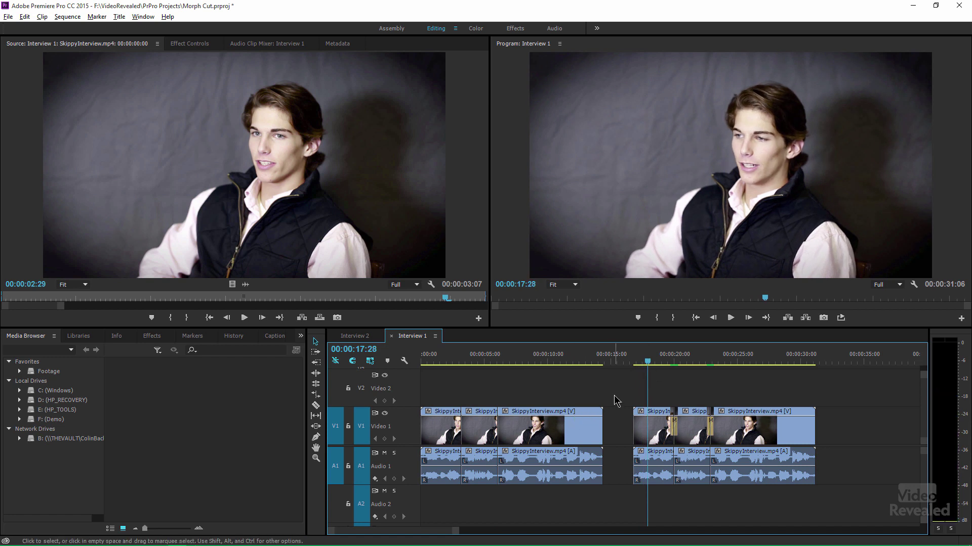
key("space")
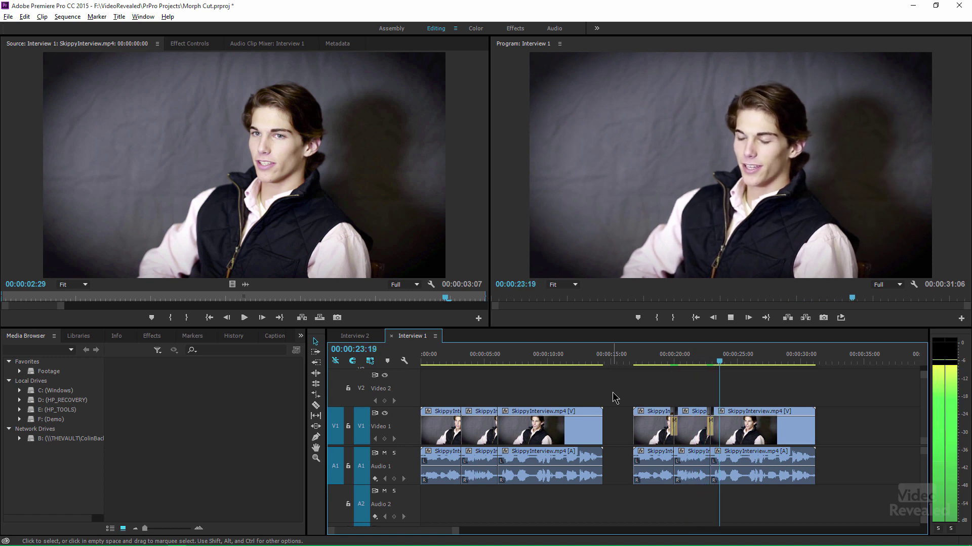
mouse_move(683, 361)
left_mouse_down()
mouse_move(663, 368)
mouse_move(683, 369)
left_mouse_up()
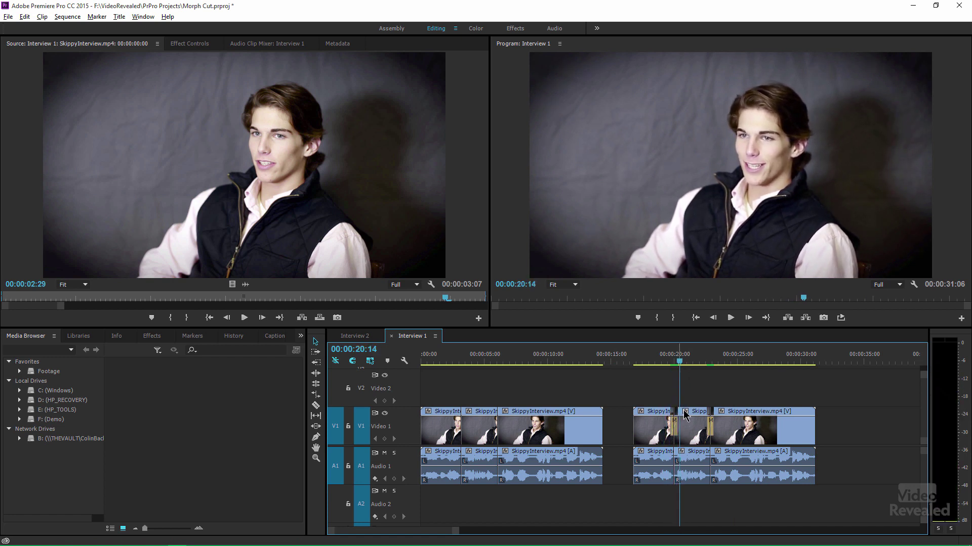
Delete both old Morph Cut transitions from the second clip group.
left_click(673, 432)
key("Delete")
left_click(711, 434)
key("Delete")
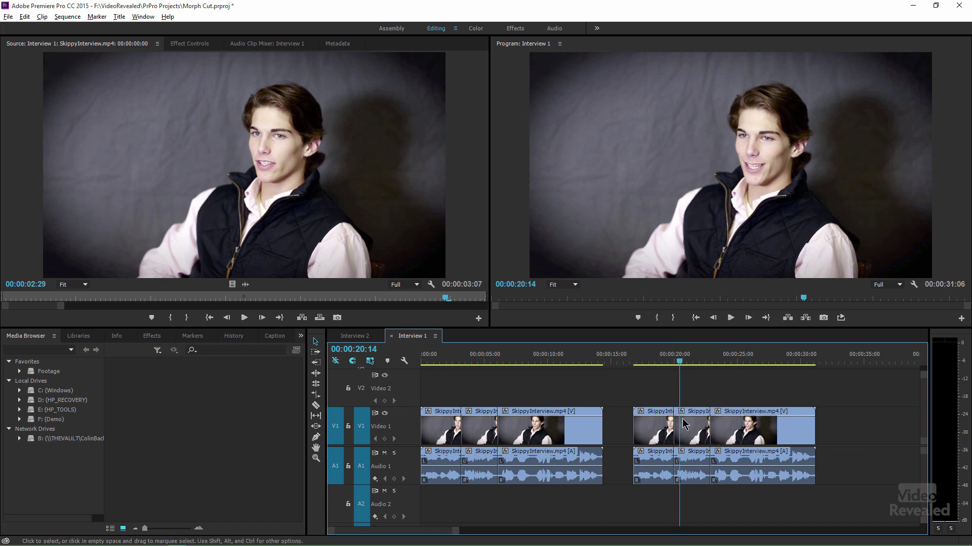
Find Morph Cut by searching 'morph' in Effects and apply it to the first jump cut.
left_click(152, 337)
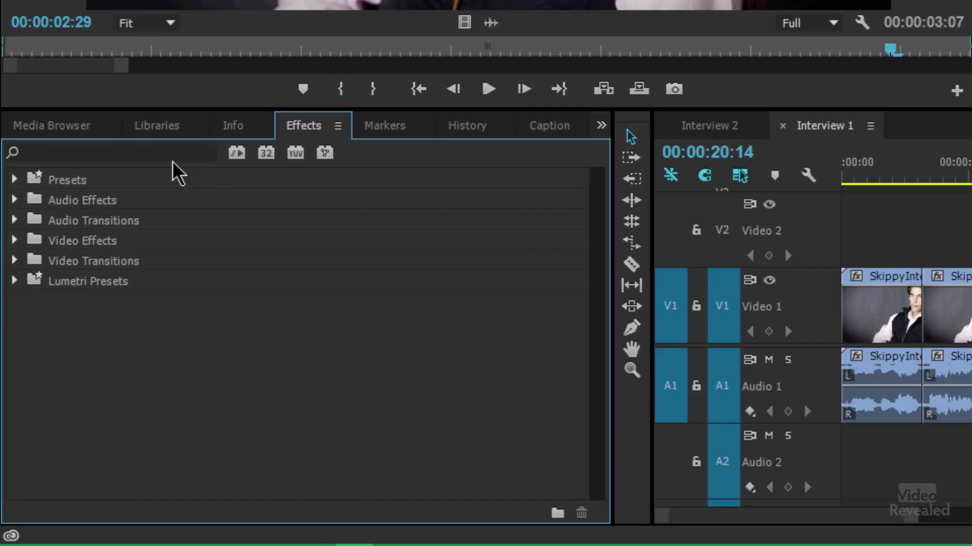
left_click(87, 349)
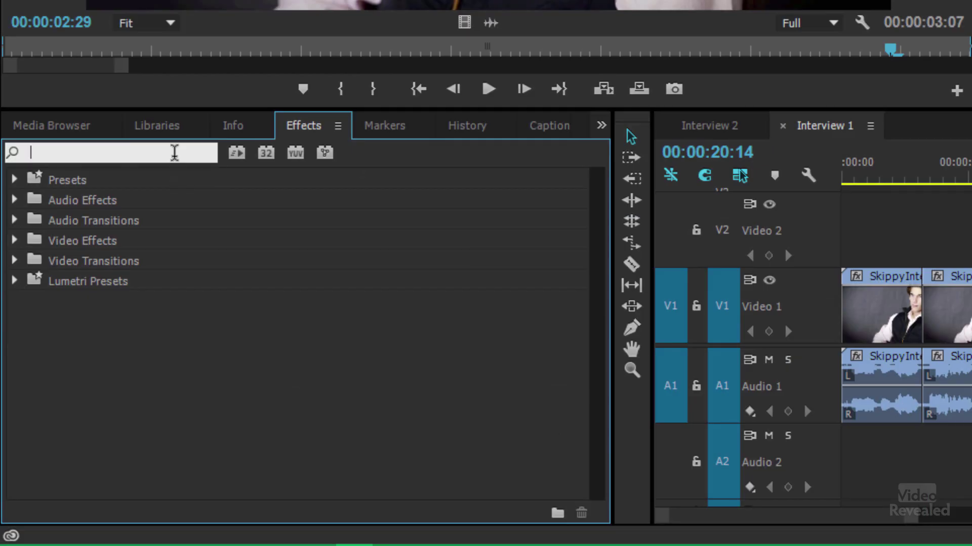
type("morph")
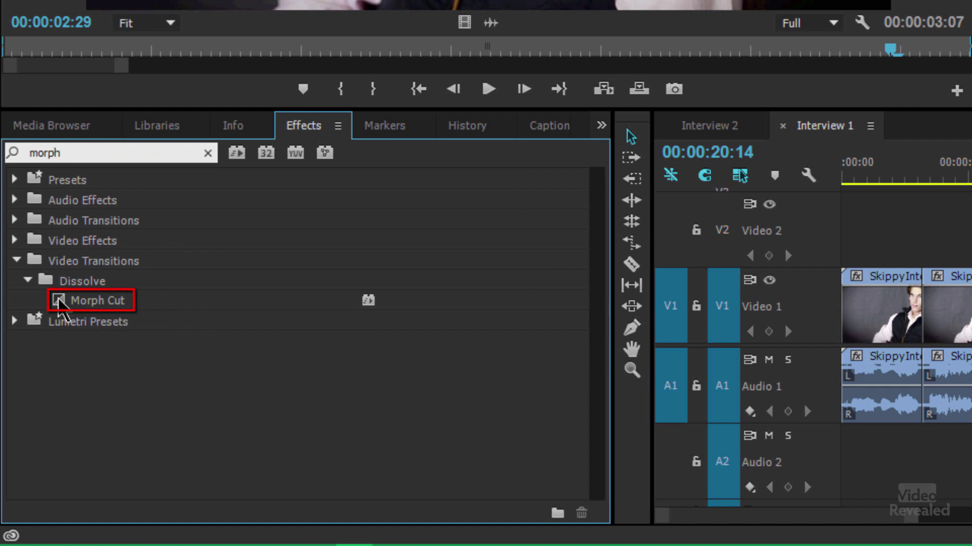
left_click_drag(57, 303, 971, 315)
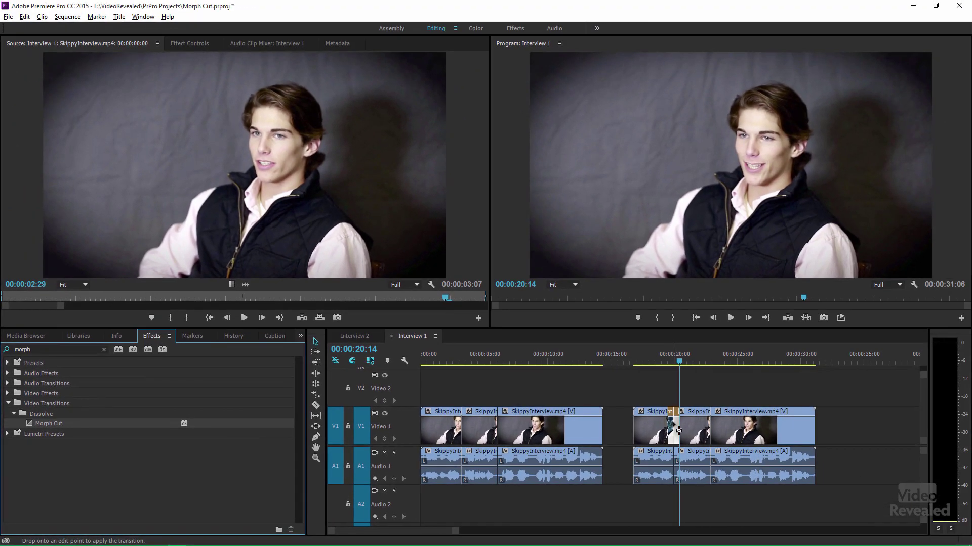
left_click_drag(679, 431, 676, 426)
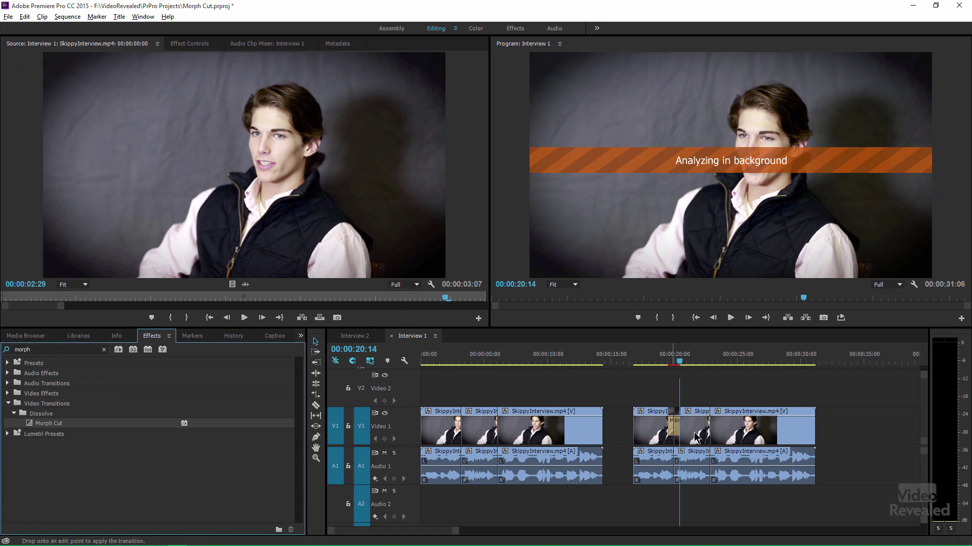
Drop Morph Cut on the second jump cut and zoom the timeline in on both transitions.
left_click_drag(718, 432, 712, 431)
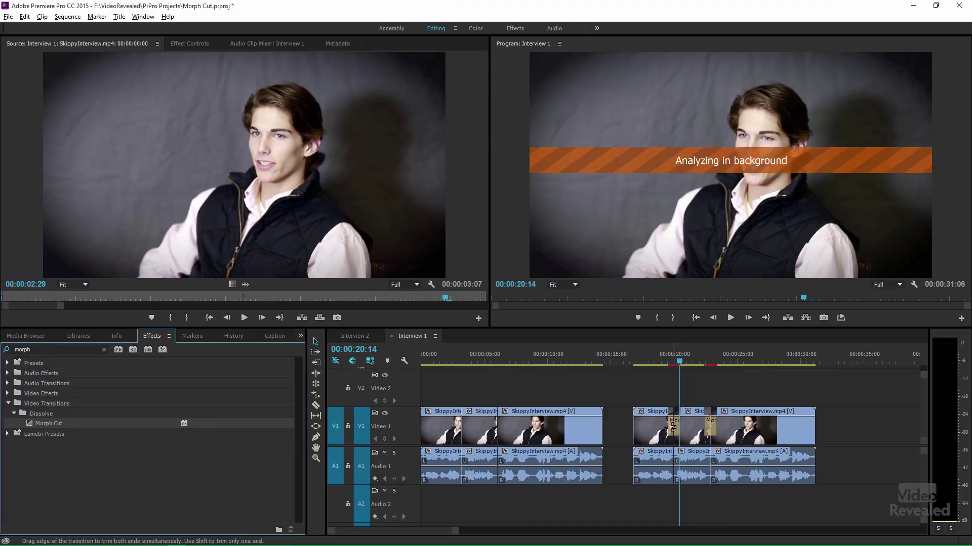
key("equal")
key("equal")
key("equal")
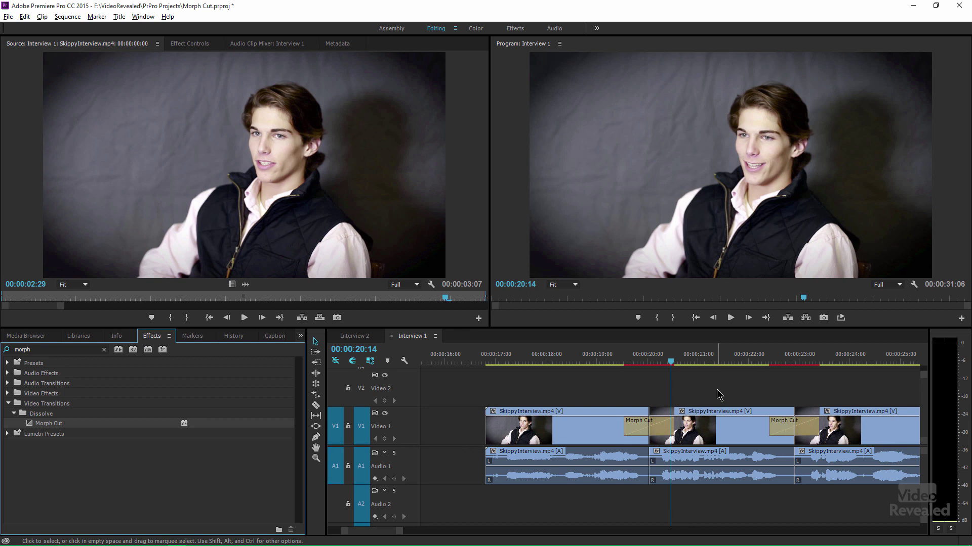
Set the first Morph Cut's duration to 18 frames and the second's to 16 frames.
scroll(717, 388, "down", 1)
double_click(560, 428)
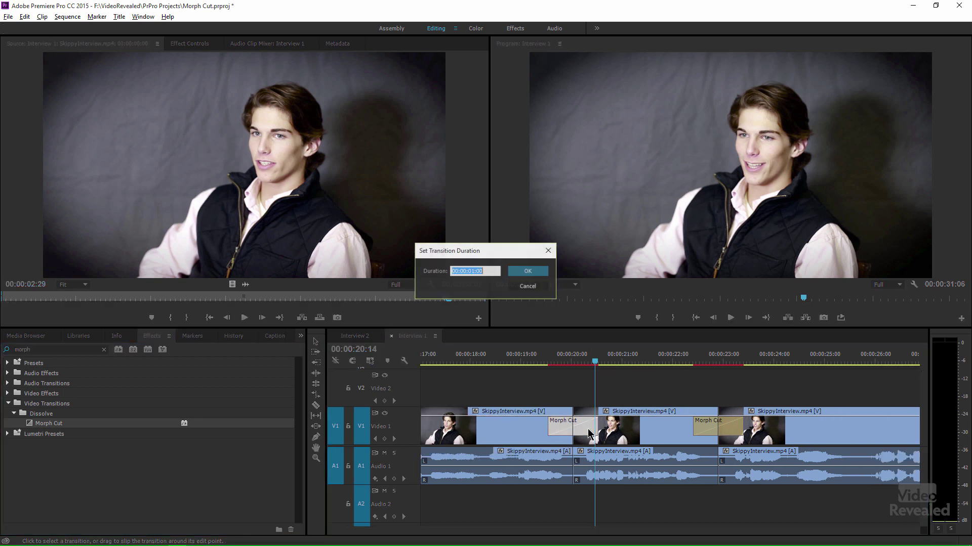
type("18")
left_click(514, 271)
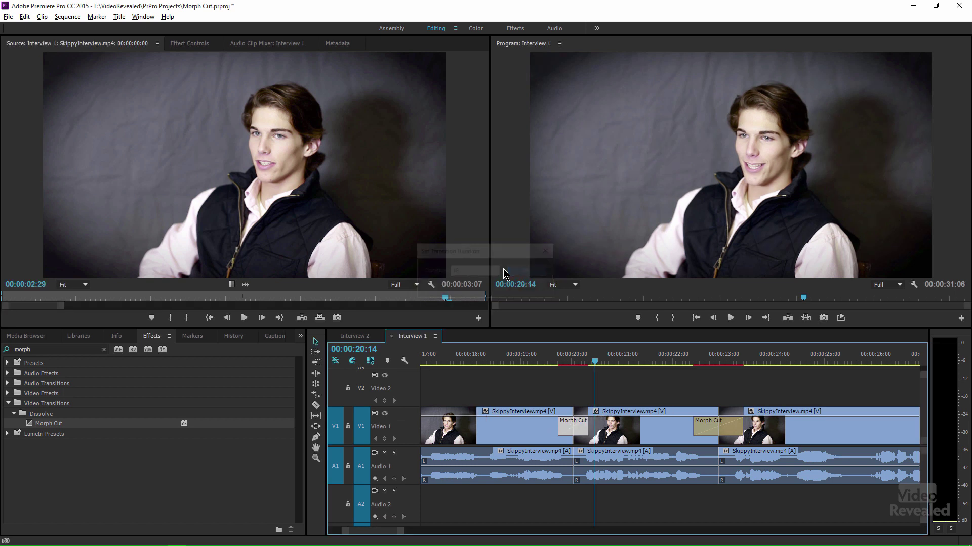
double_click(723, 429)
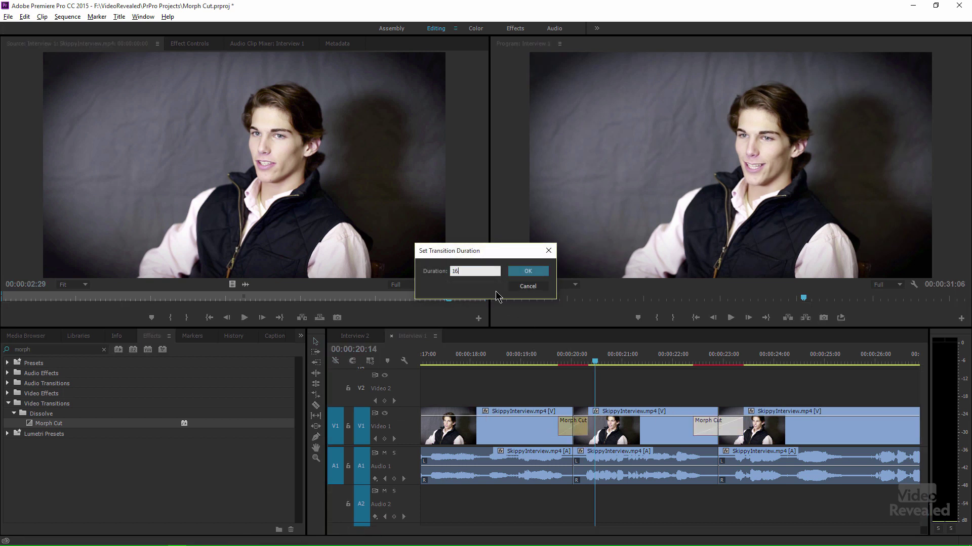
key("Return")
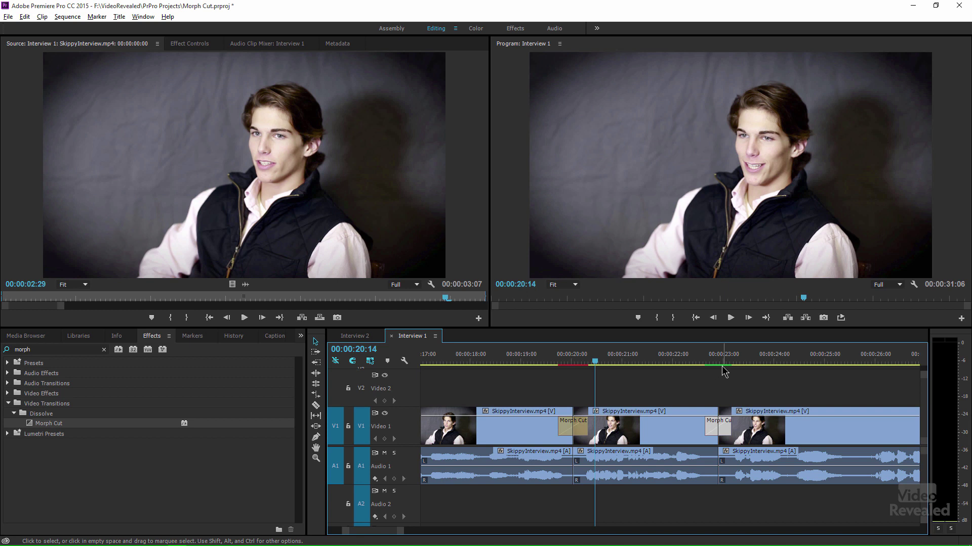
Park the playhead on the first Morph Cut to check its analysis, then open the File menu.
left_click(552, 363)
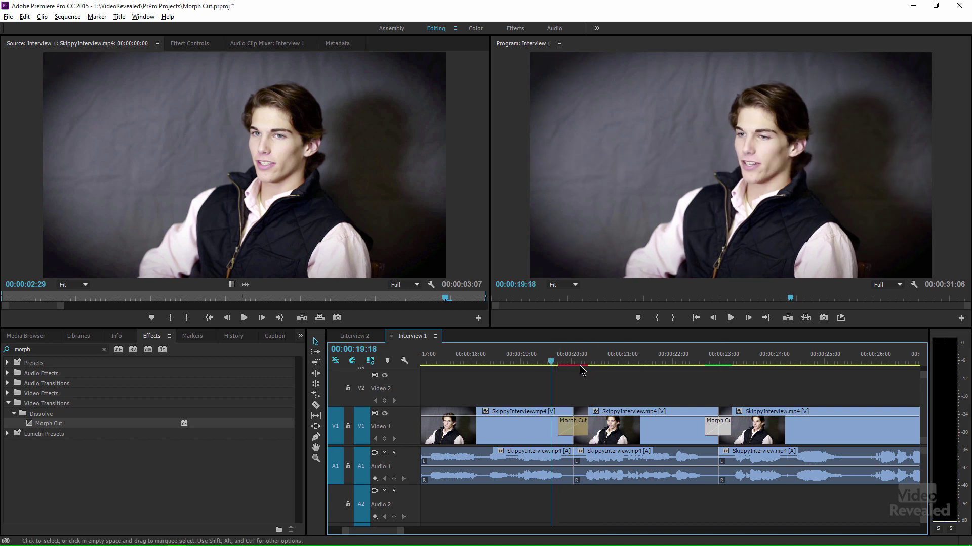
left_click(573, 363)
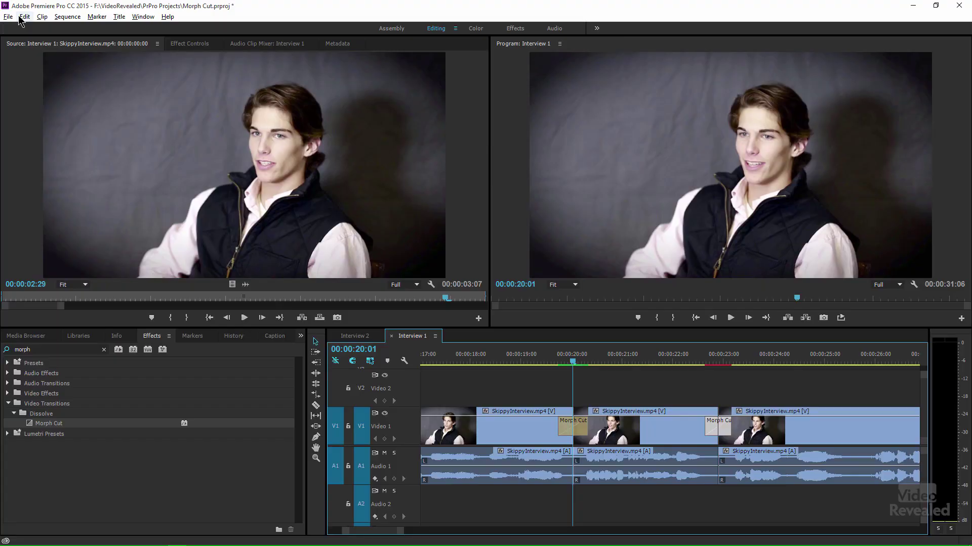
left_click(22, 17)
Keep the renderer at Mercury Playback Engine Software Only in Project Settings > General.
mouse_move(13, 19)
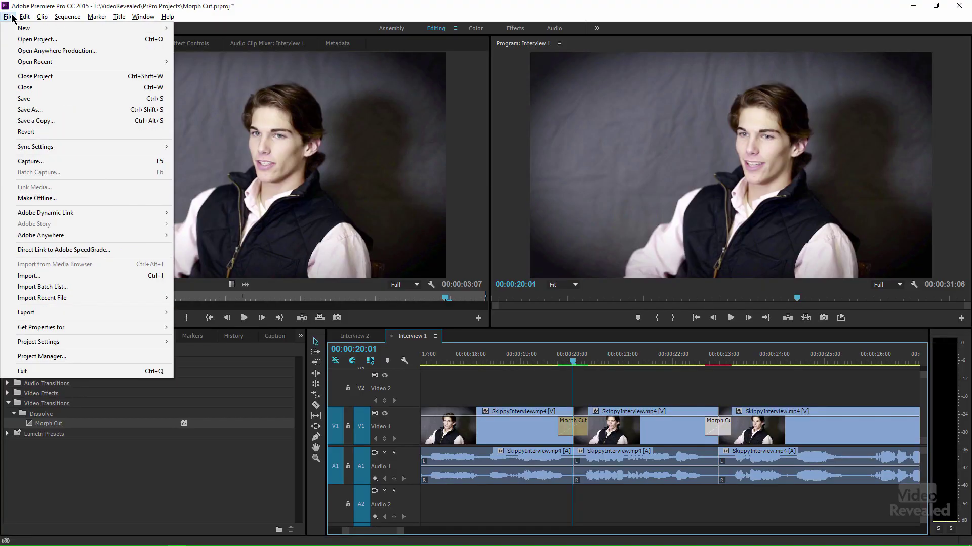
mouse_move(59, 344)
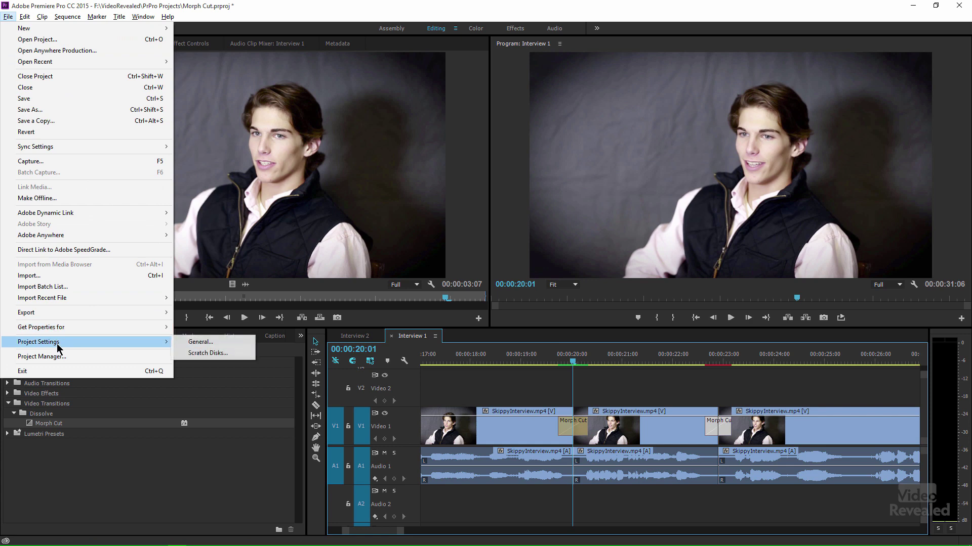
left_click(211, 345)
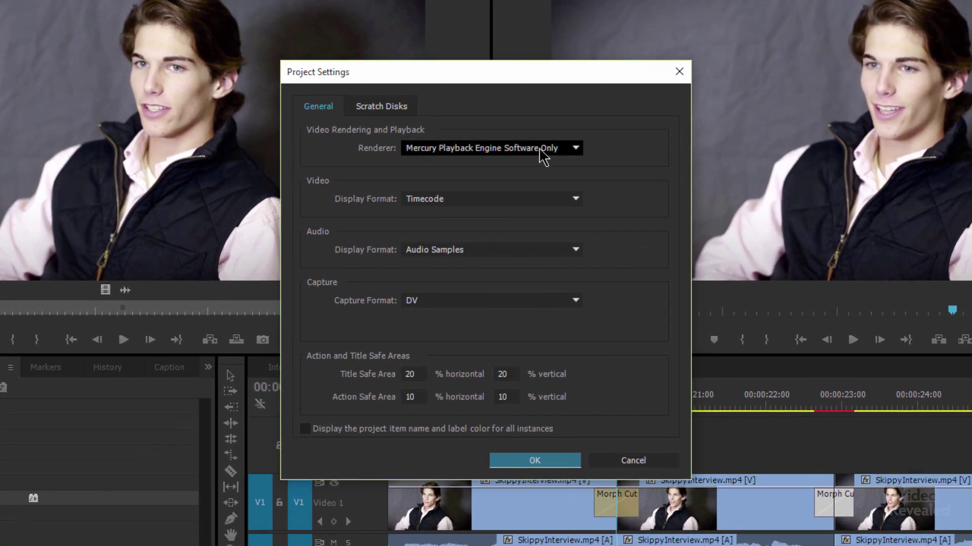
left_click(542, 152)
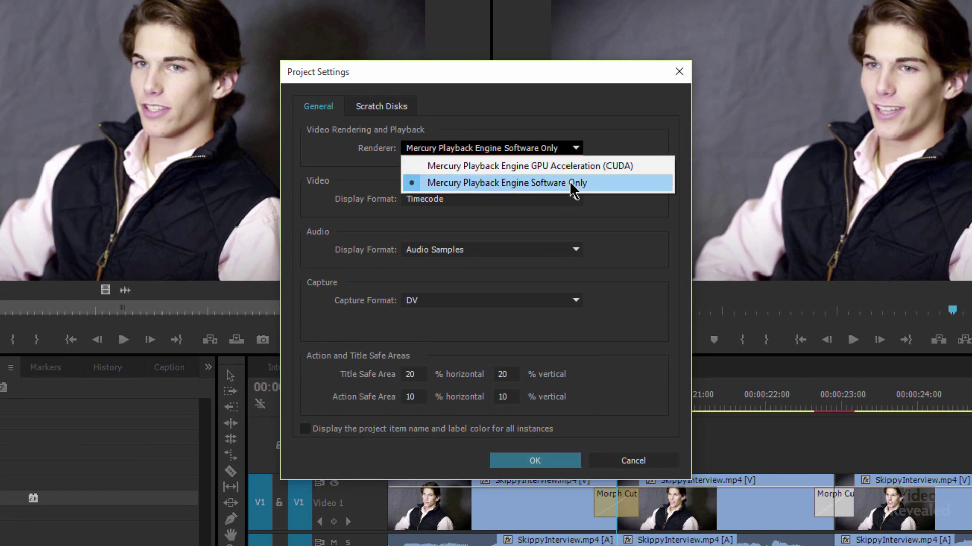
left_click(586, 183)
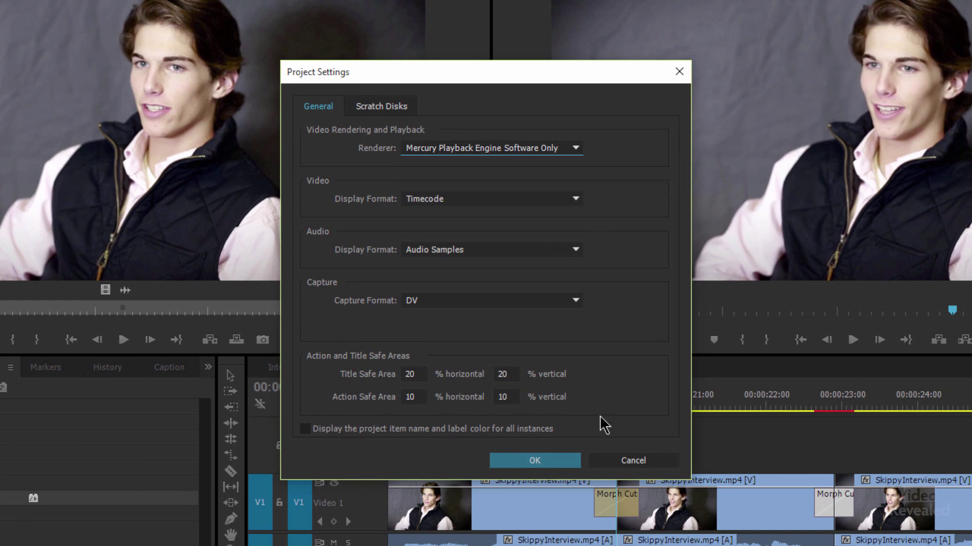
left_click(559, 461)
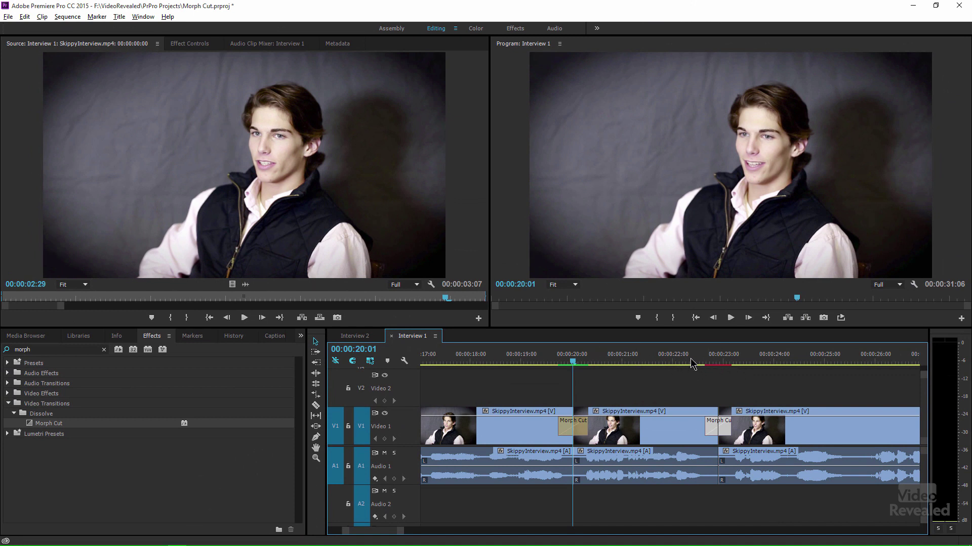
Mark In at 00:00:19:10 and Out at 00:00:23:27 around both Morph Cuts.
left_click(538, 361)
key("i")
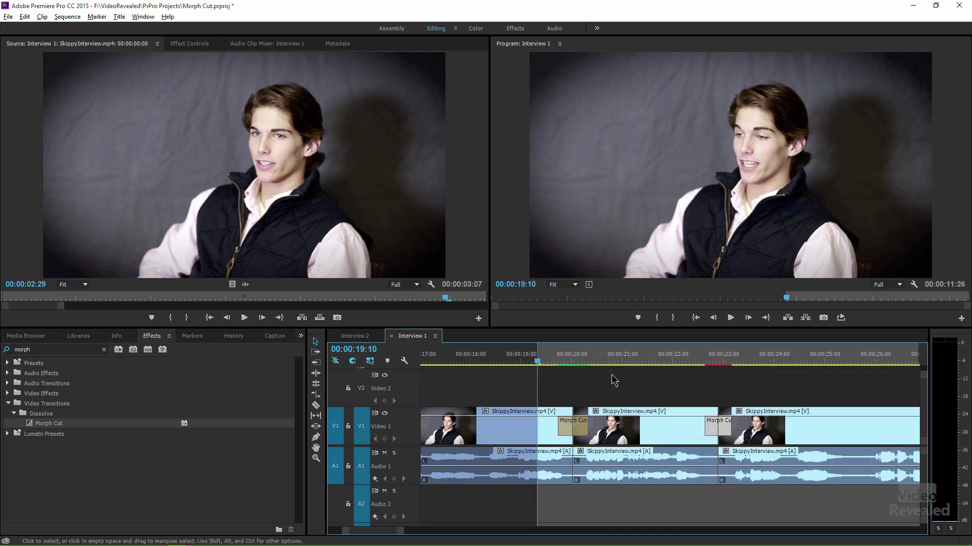
left_click(769, 361)
key("o")
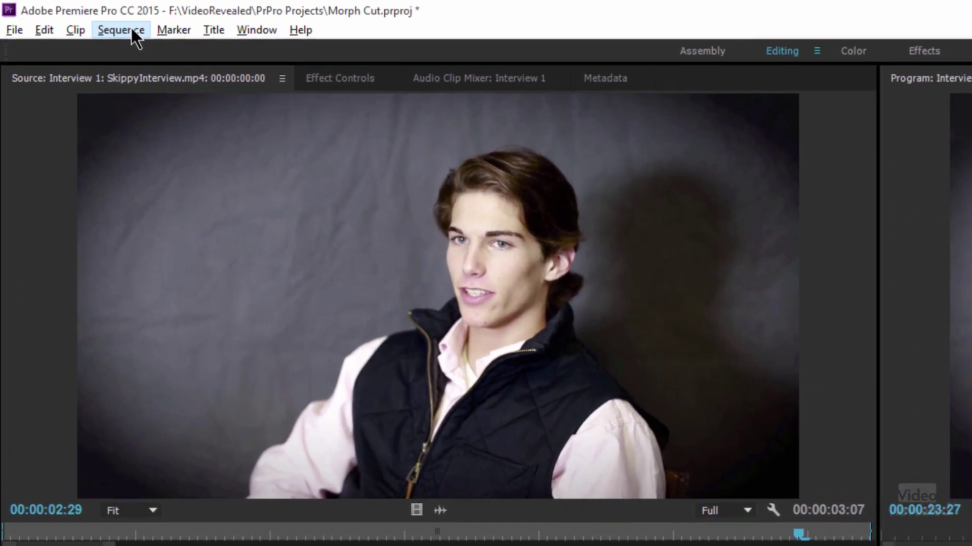
left_click(67, 17)
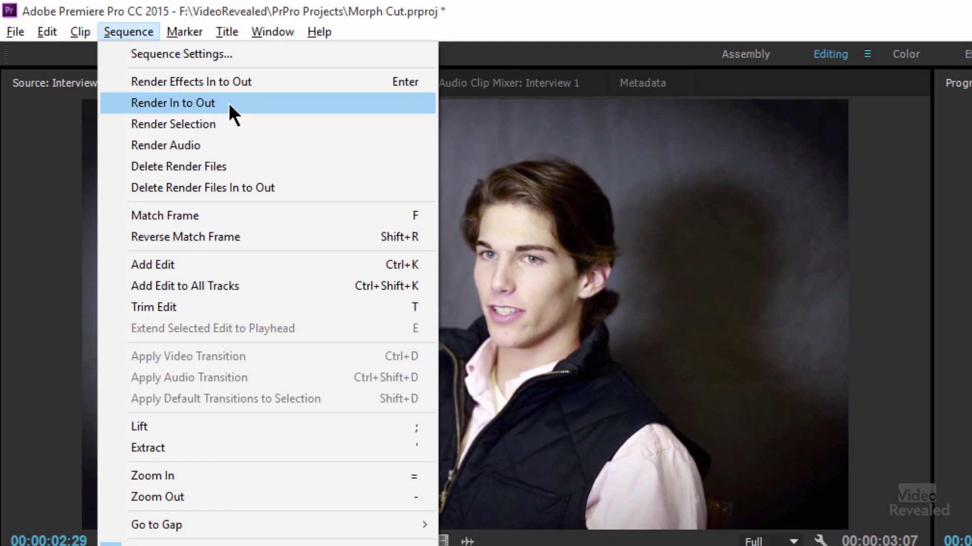
Render In to Out, then replay the rendered Morph Cuts from 00:00:19:23.
left_click(242, 112)
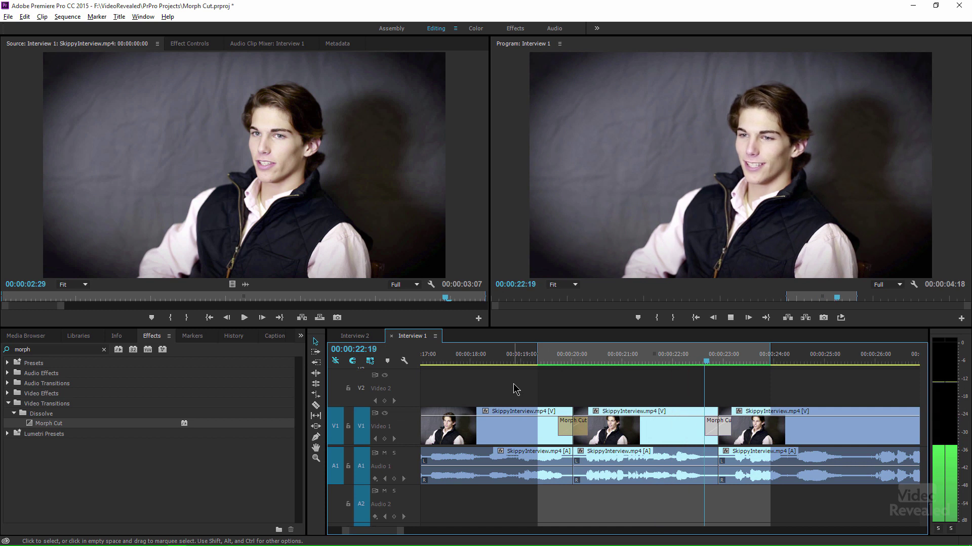
left_click(712, 360)
left_click_drag(716, 361, 556, 368)
key("space")
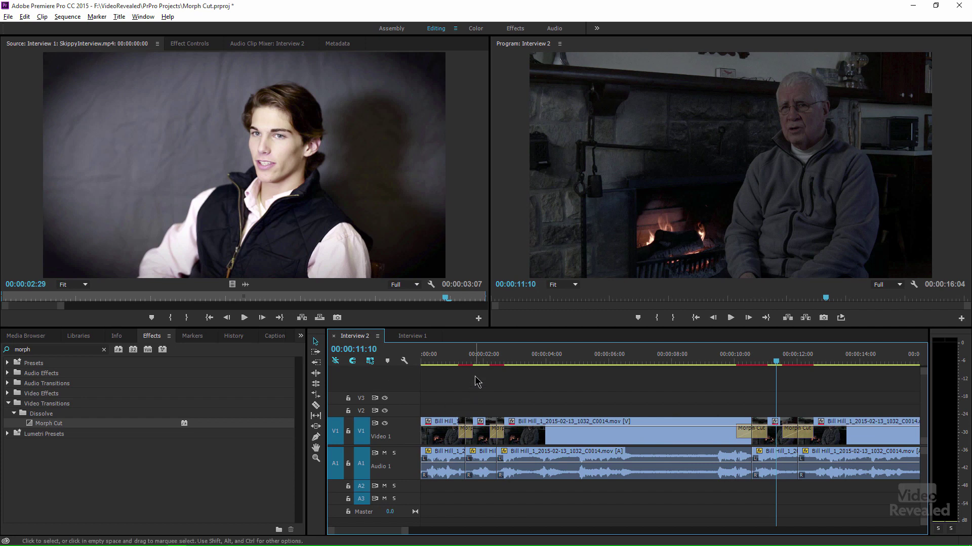
Play Interview 2's opening, then zoom the timeline in on its Morph Cuts near 00:00:02:00.
left_click_drag(468, 357, 452, 354)
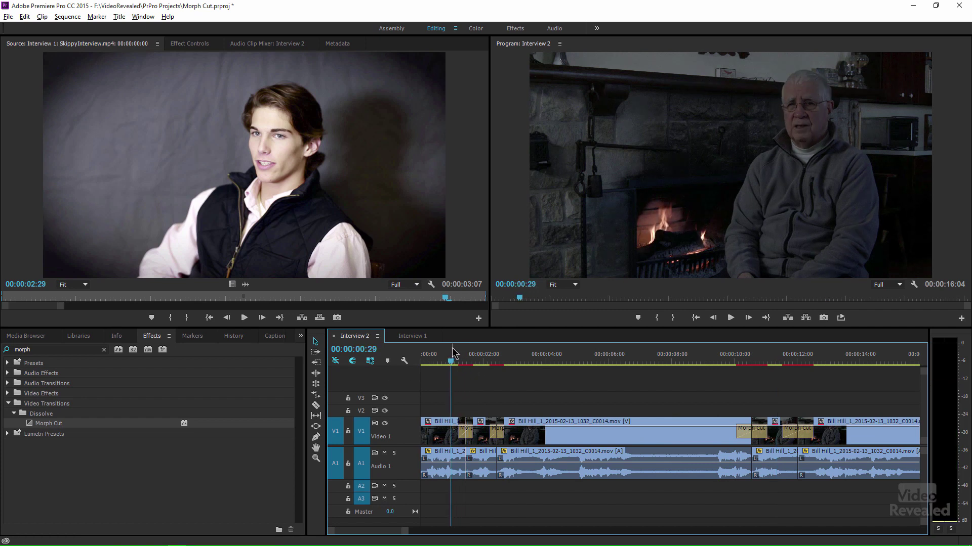
key("space")
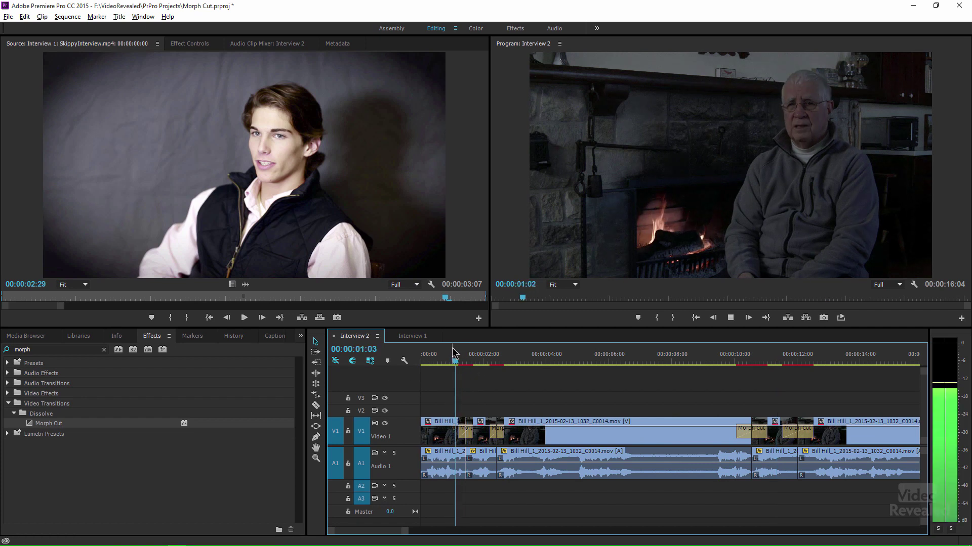
key("space")
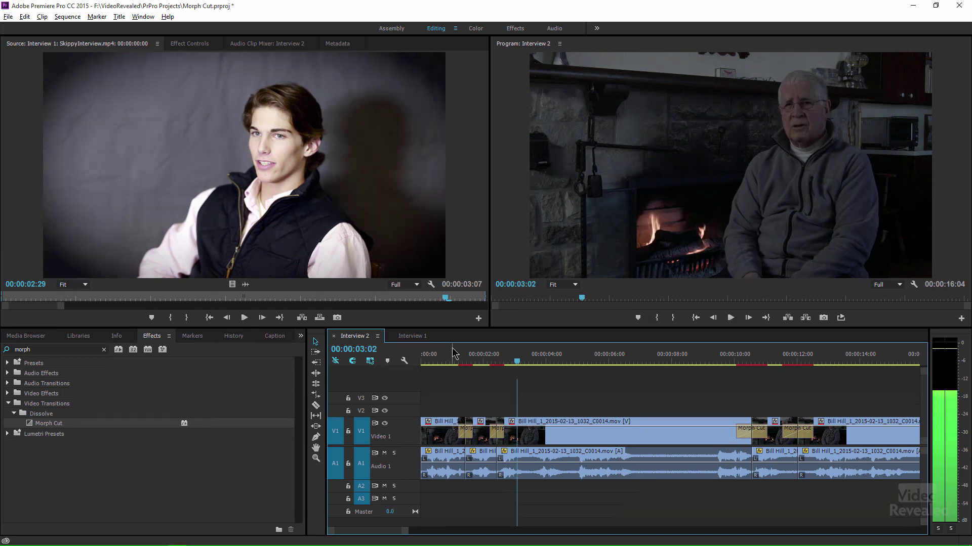
left_click(497, 362)
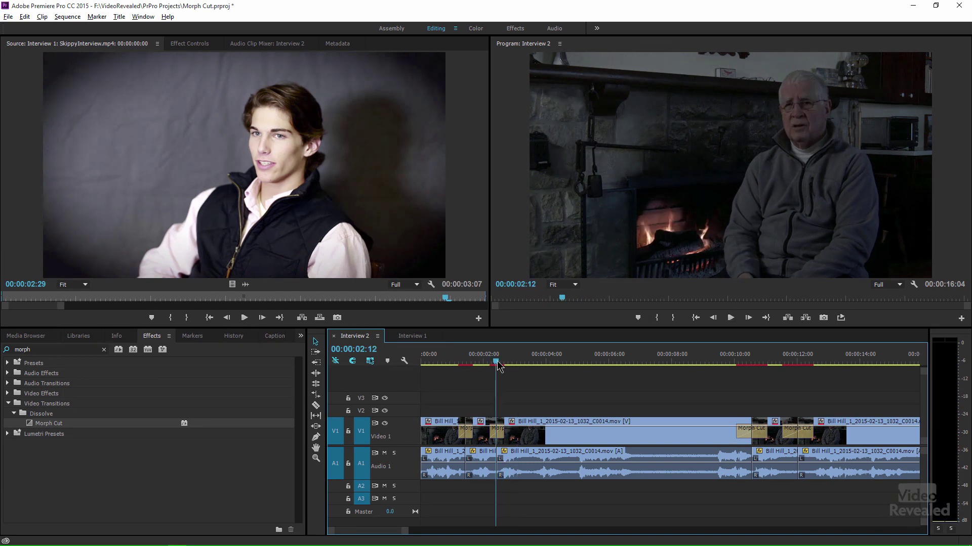
key("equal")
key("equal")
left_click_drag(657, 357, 620, 351)
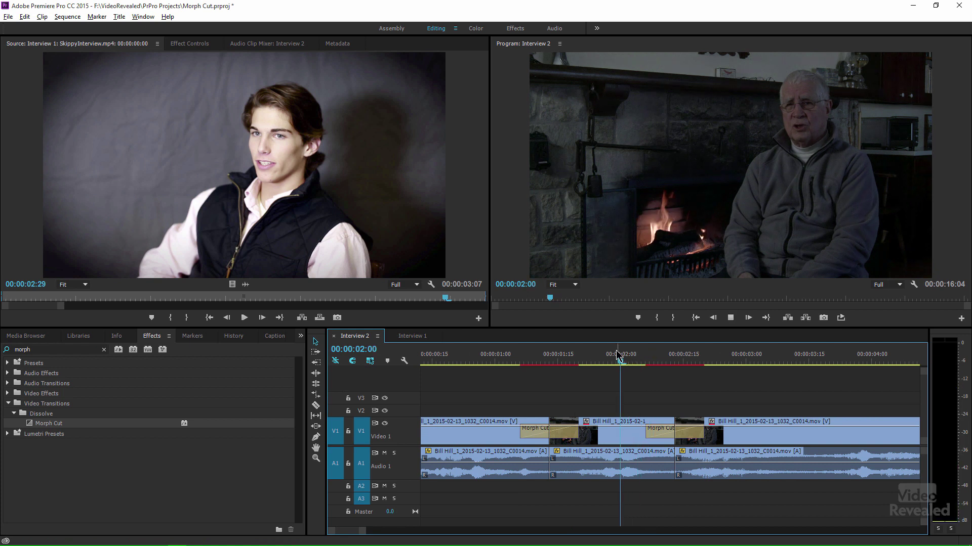
Play and scrub back and forth across the Morph Cut near 00:00:02:15, then replay it.
key("space")
key("space")
left_click(697, 360)
mouse_move(697, 361)
left_mouse_down()
mouse_move(667, 359)
mouse_move(706, 362)
mouse_move(694, 357)
left_mouse_up()
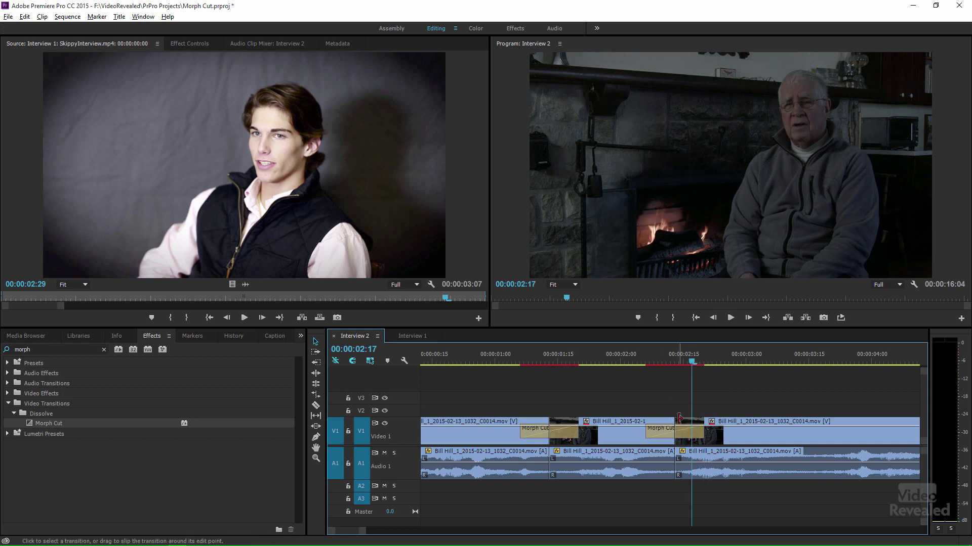
left_click_drag(679, 359, 649, 357)
key("space")
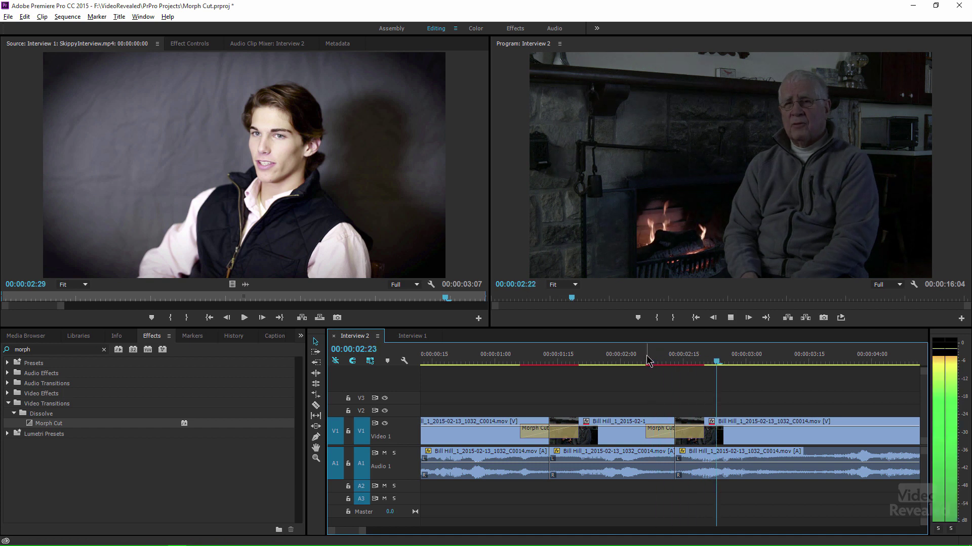
Fit the sequence in the timeline, then play the Morph Cuts from 00:00:09:27, replay, and stop at 00:00:11:11.
key("minus")
key("minus")
key("minus")
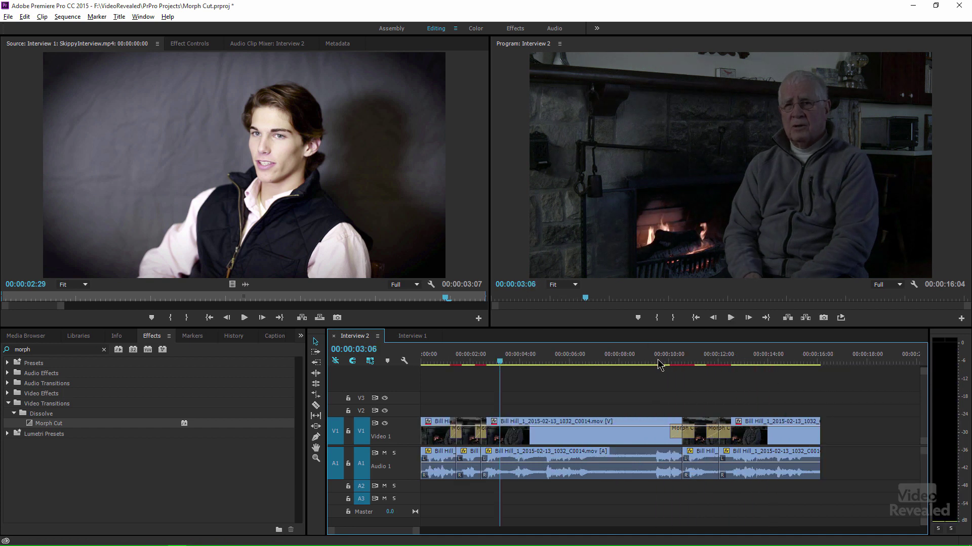
left_click_drag(675, 359, 668, 360)
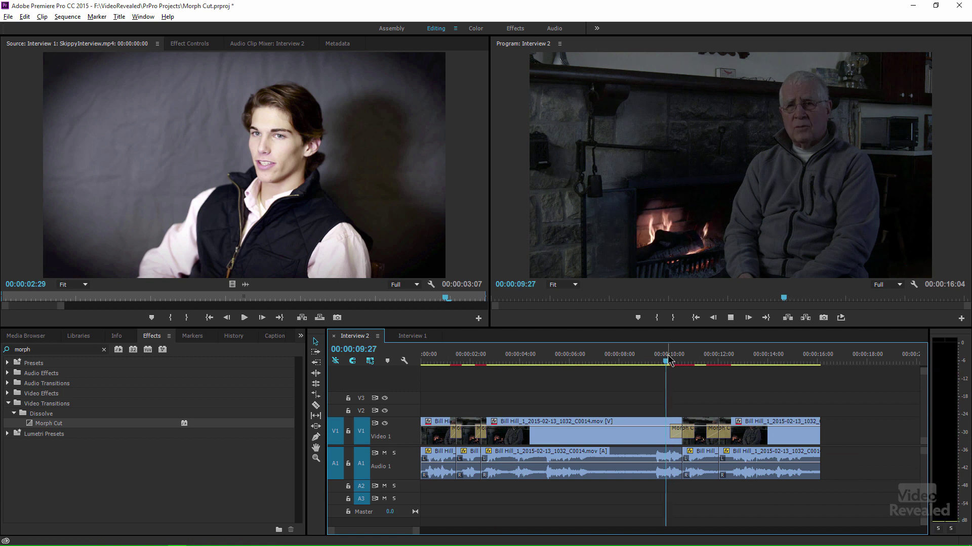
key("space")
left_click_drag(690, 360, 660, 357)
key("space")
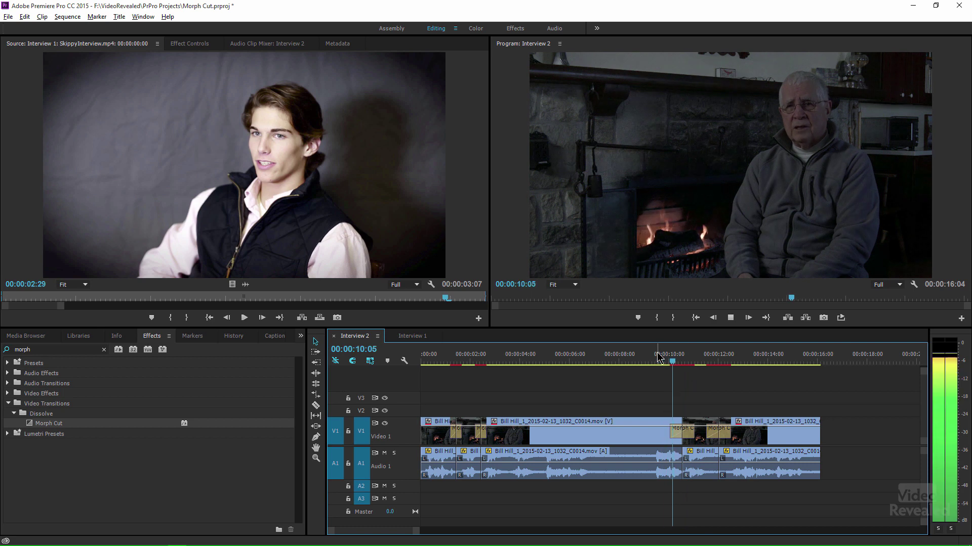
key("space")
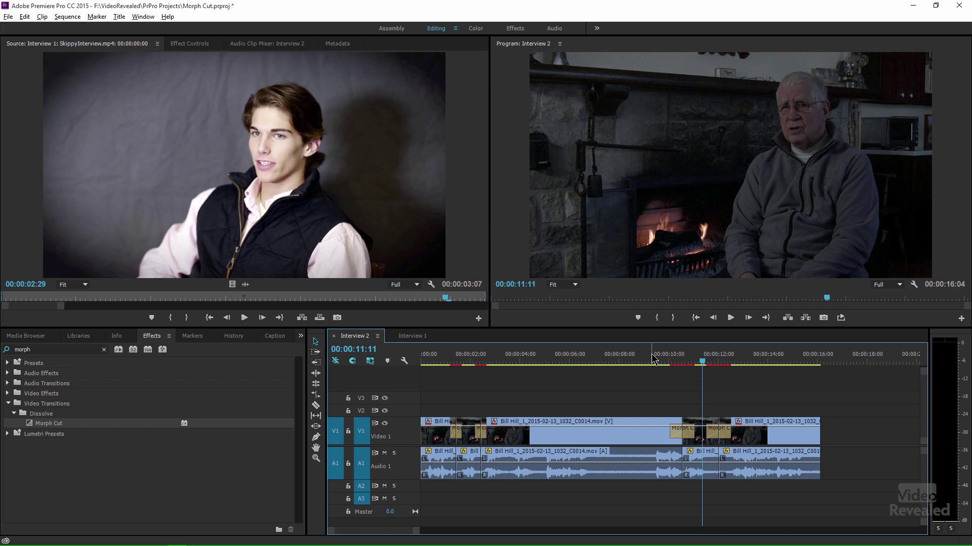
Zoom the Program monitor to 200% and pan to the fireplace, with the playhead at 00:00:10:01.
left_click(575, 285)
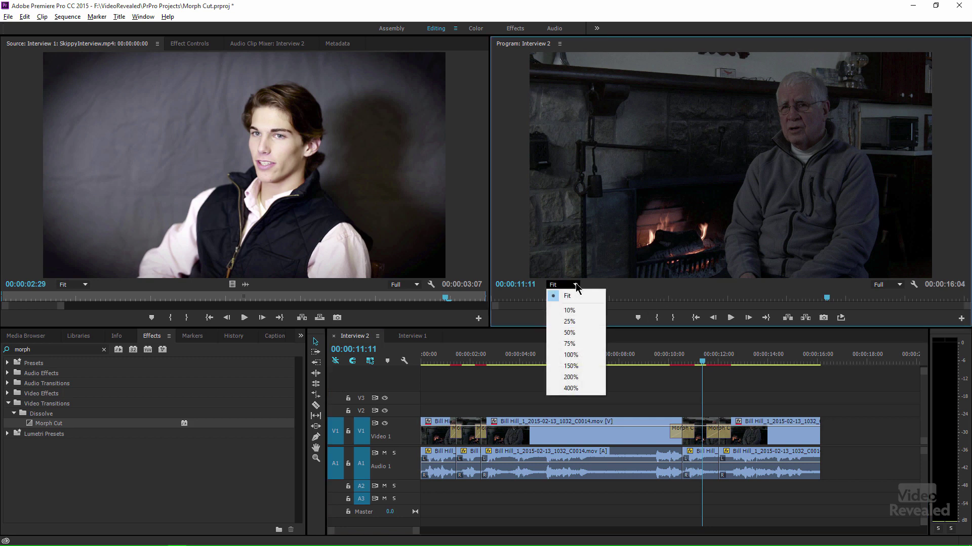
left_click(587, 377)
left_click_drag(627, 198, 809, 136)
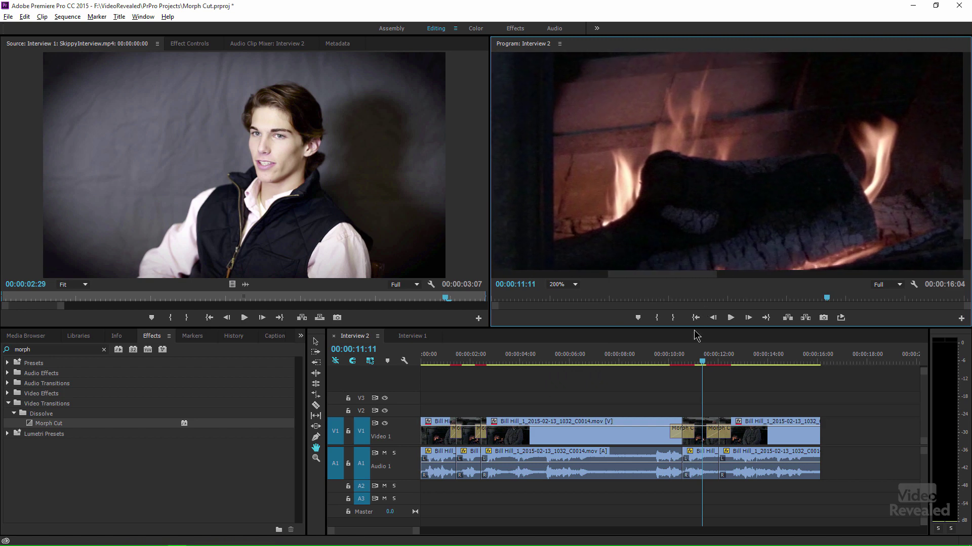
left_click(678, 360)
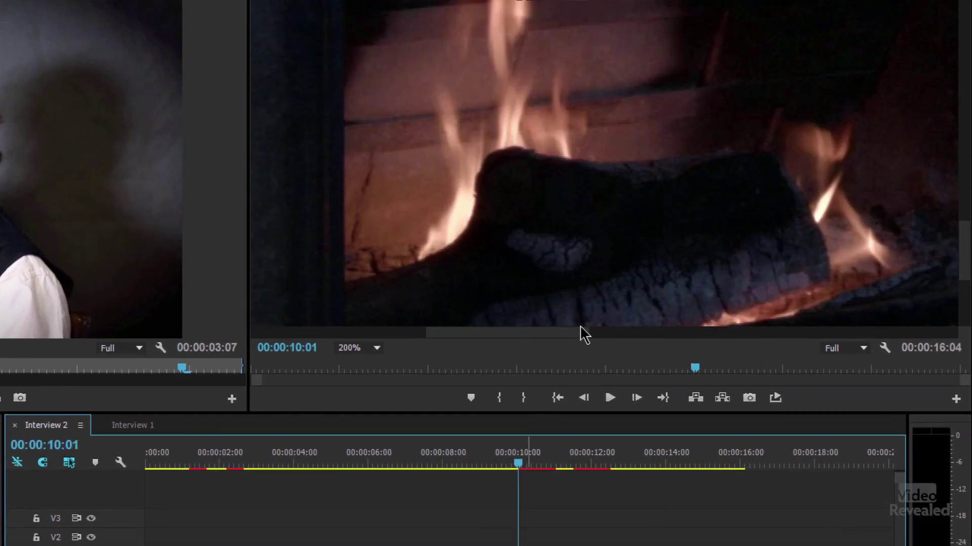
left_click_drag(630, 186, 612, 242)
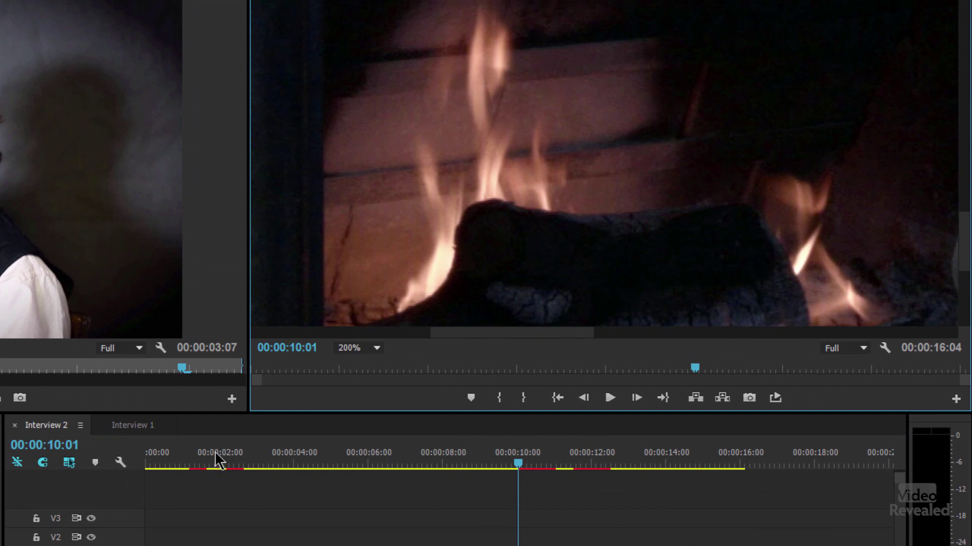
Play forward and backward over the Morph Cut, stop at 00:00:12:00, then reset zoom to Fit.
key("space")
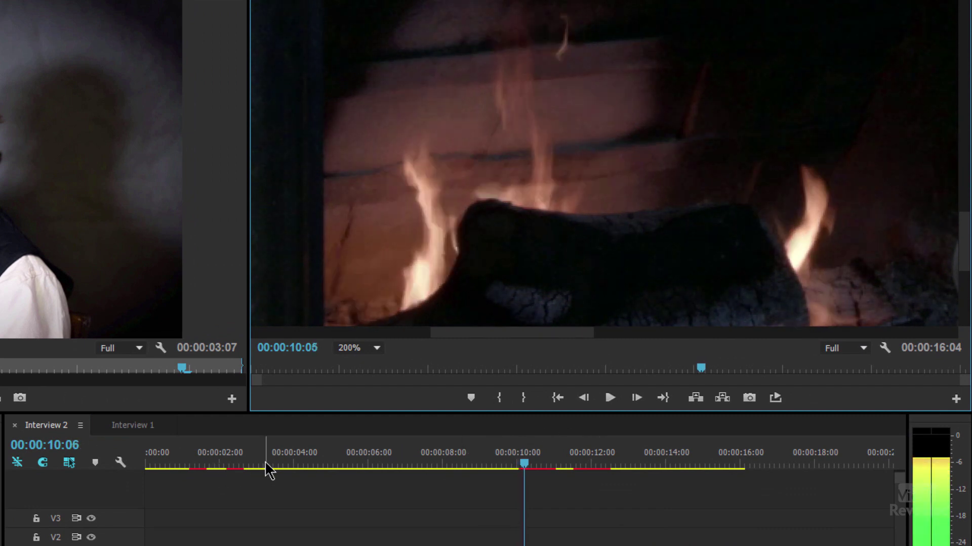
key("Left")
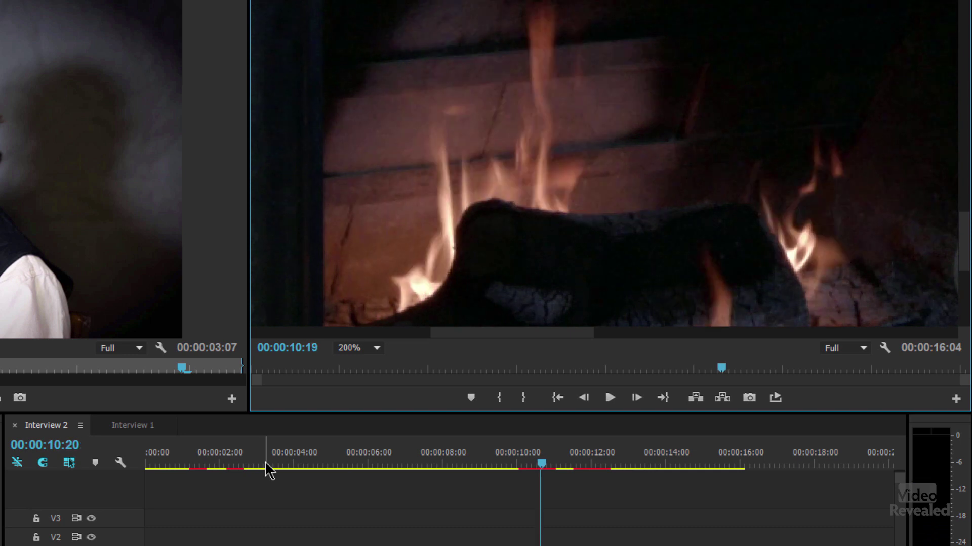
key("j")
key("l")
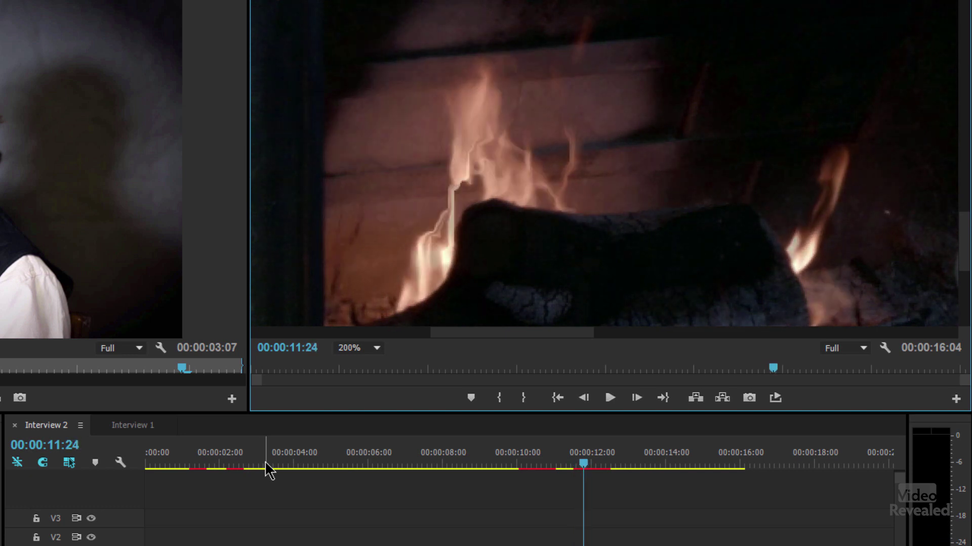
key("space")
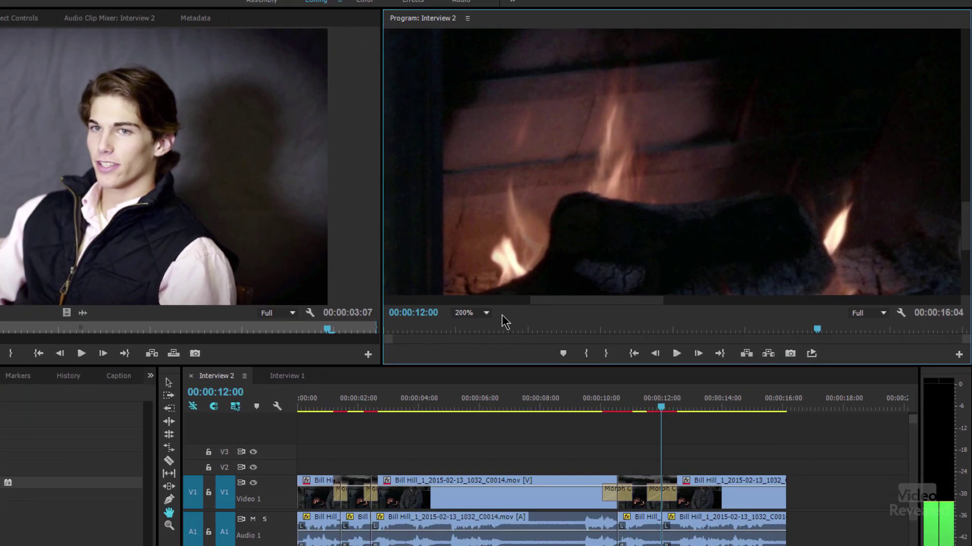
left_click(485, 312)
left_click(495, 339)
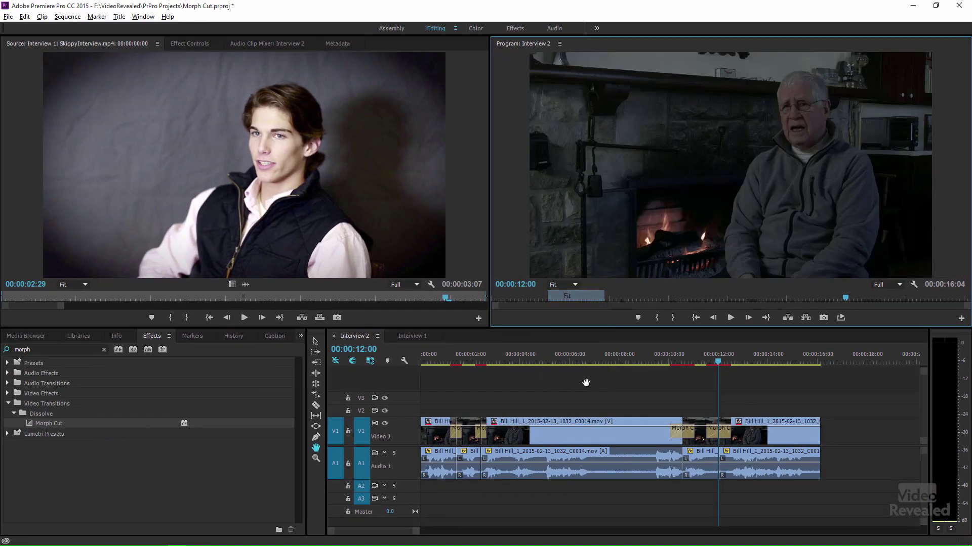